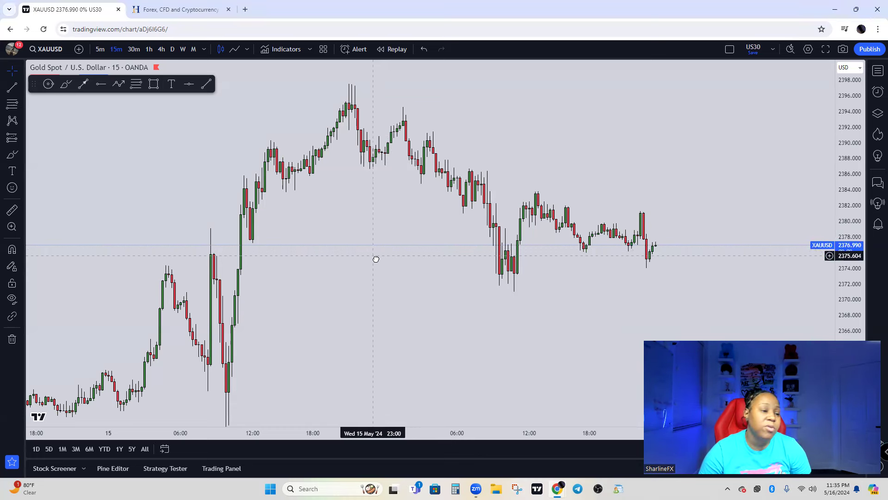
Switch to the Hankotrade website and examine its account types, comparing minimum deposits, spreads, leverage and commissions
{"action": "scroll", "coordinate": [387, 259], "scroll_direction": "left", "scroll_amount": 2}
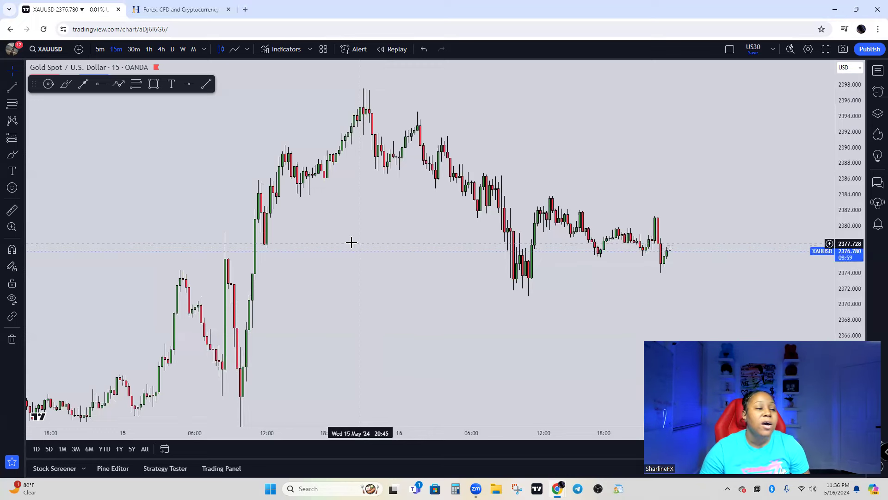
{"action": "left_click", "coordinate": [178, 14]}
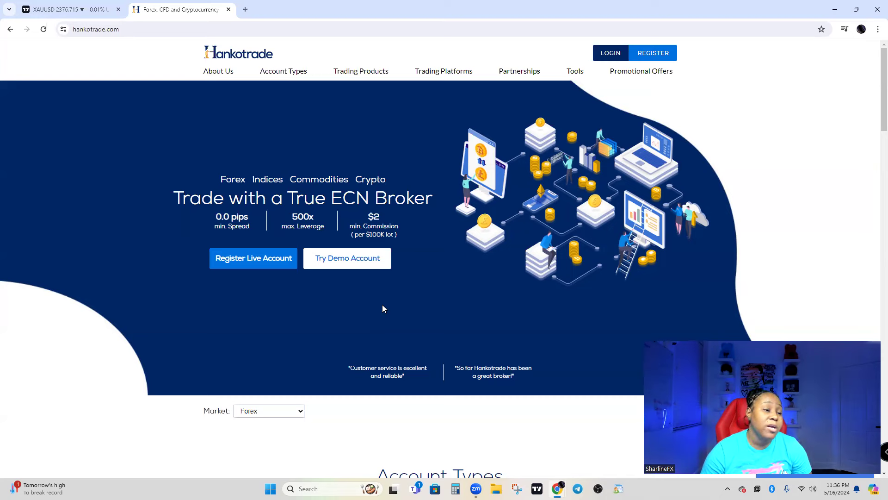
{"action": "scroll", "coordinate": [383, 305], "scroll_direction": "down", "scroll_amount": 4}
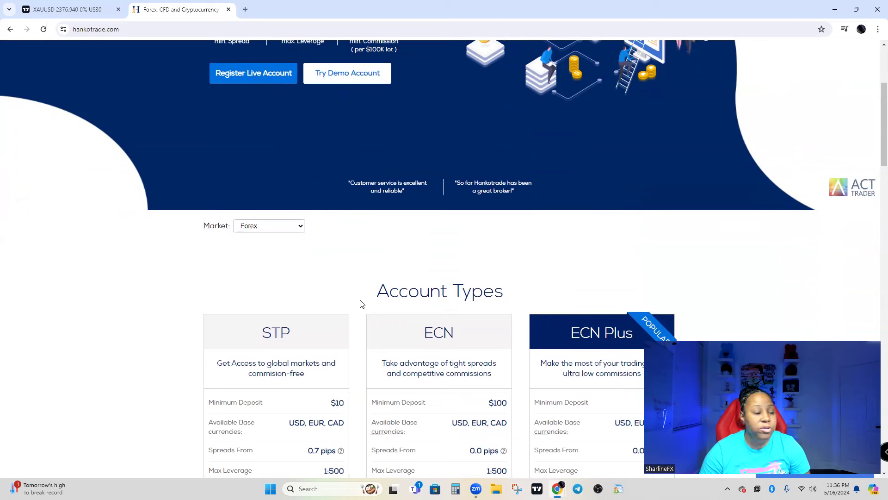
{"action": "scroll", "coordinate": [155, 291], "scroll_direction": "down", "scroll_amount": 3}
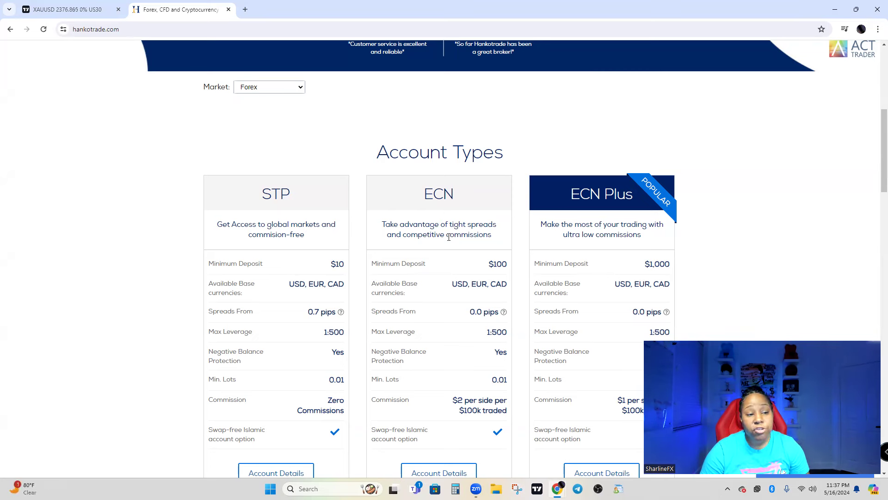
{"action": "scroll", "coordinate": [442, 234], "scroll_direction": "up", "scroll_amount": 3}
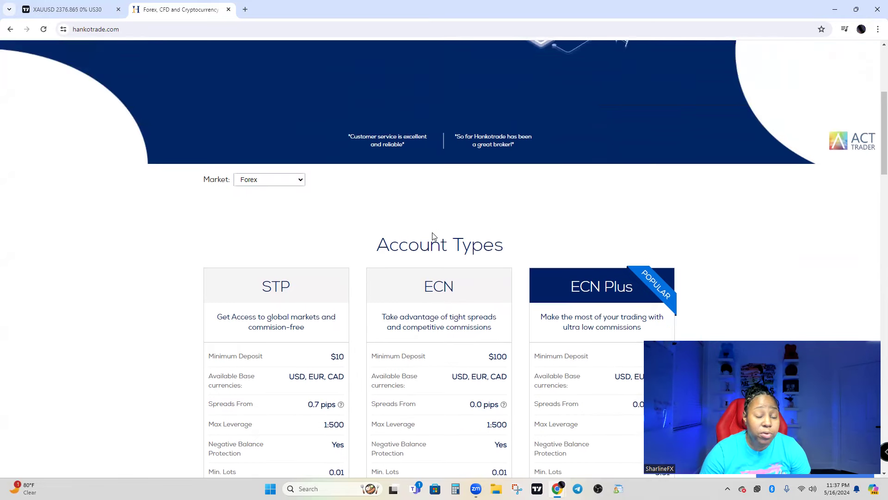
{"action": "scroll", "coordinate": [460, 247], "scroll_direction": "up", "scroll_amount": 2}
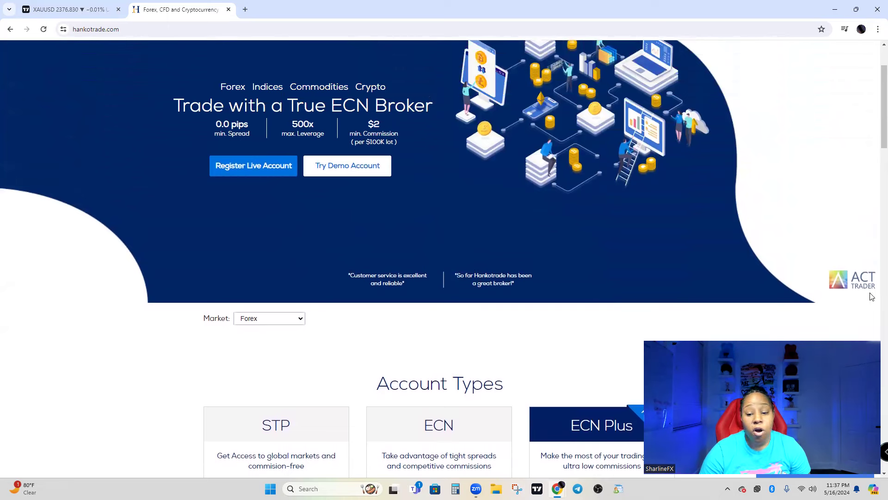
{"action": "scroll", "coordinate": [513, 278], "scroll_direction": "up", "scroll_amount": 1}
{"action": "scroll", "coordinate": [514, 280], "scroll_direction": "up", "scroll_amount": 2}
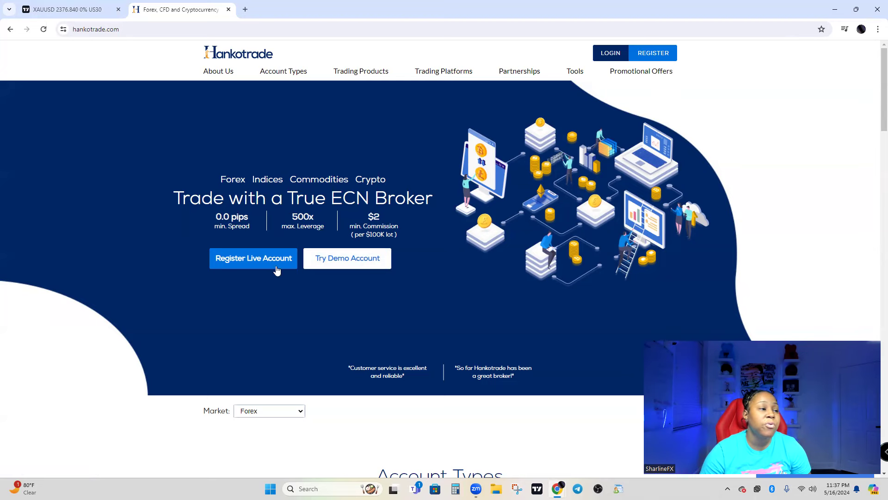
Return to the TradingView gold chart and examine the 15-minute price action from 10 to 16 May at different scales
{"action": "left_click", "coordinate": [61, 17]}
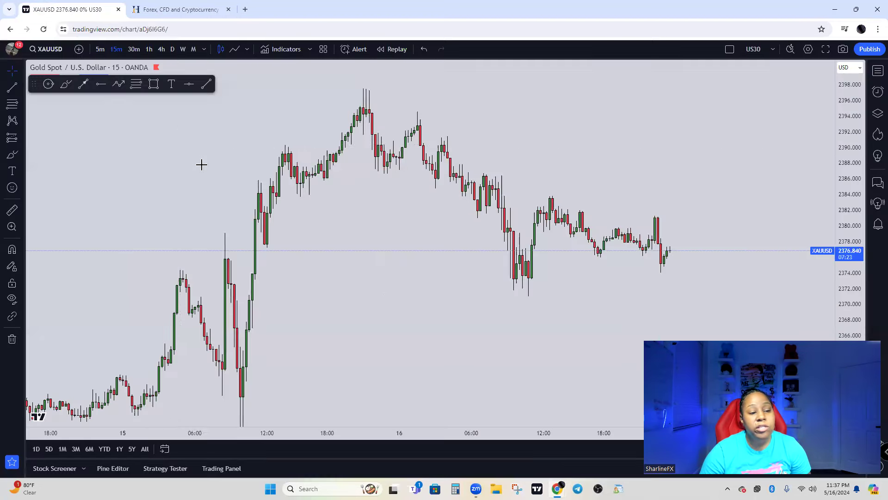
{"action": "left_click_drag", "start_coordinate": [335, 303], "coordinate": [436, 315]}
{"action": "scroll", "coordinate": [436, 317], "scroll_direction": "up", "scroll_amount": 1}
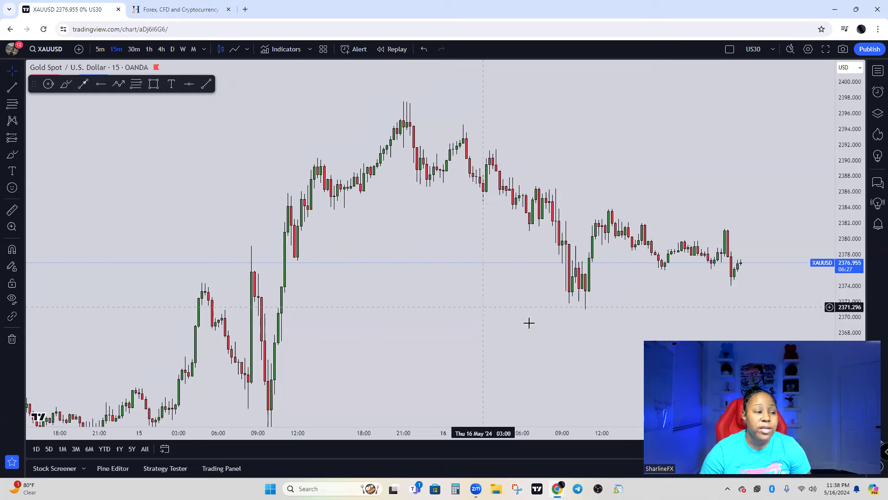
{"action": "scroll", "coordinate": [462, 281], "scroll_direction": "down", "scroll_amount": 1}
{"action": "scroll", "coordinate": [462, 281], "scroll_direction": "down", "scroll_amount": 2}
{"action": "left_click_drag", "start_coordinate": [571, 335], "coordinate": [436, 294]}
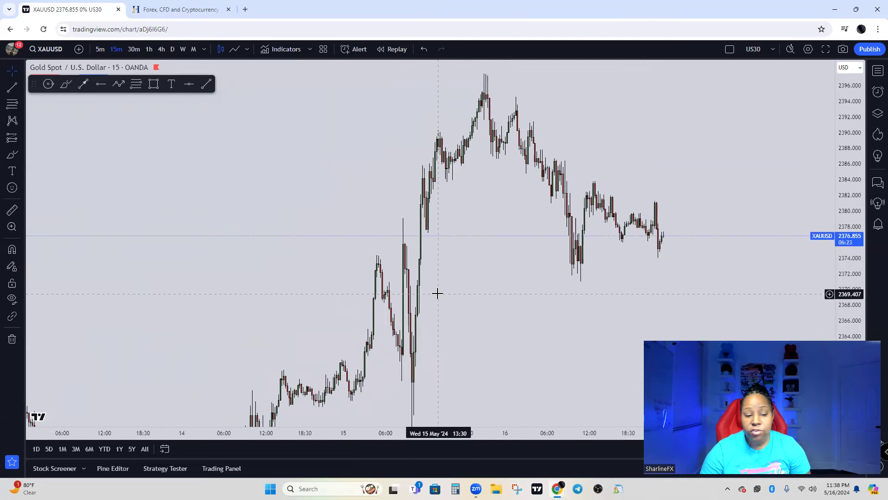
{"action": "left_click_drag", "start_coordinate": [844, 200], "coordinate": [805, 302]}
{"action": "left_click_drag", "start_coordinate": [623, 318], "coordinate": [607, 312]}
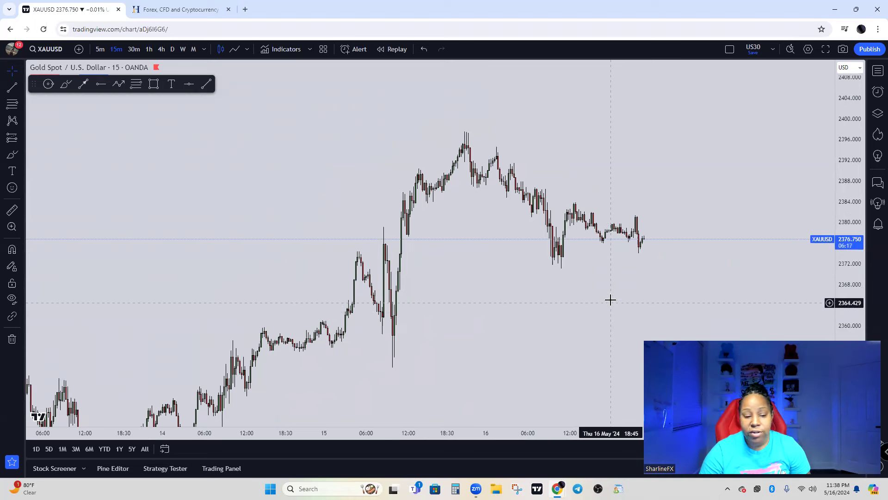
{"action": "left_click_drag", "start_coordinate": [527, 311], "coordinate": [512, 310]}
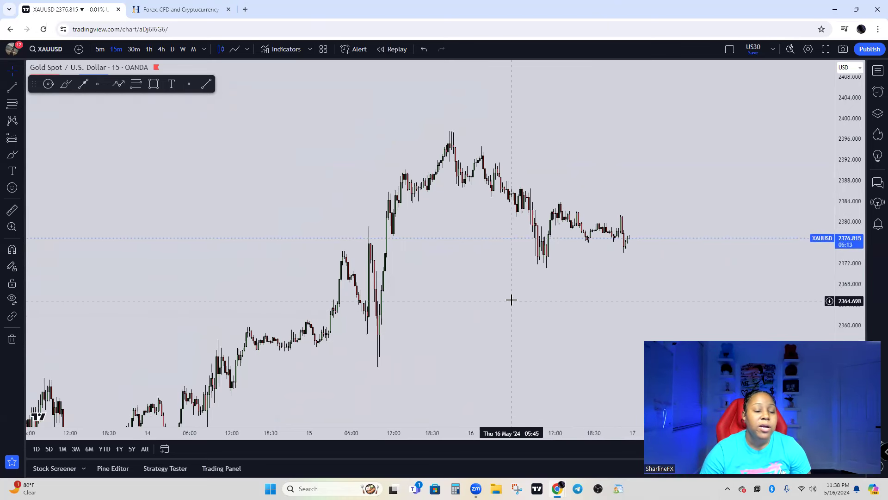
{"action": "scroll", "coordinate": [512, 300], "scroll_direction": "down", "scroll_amount": 2}
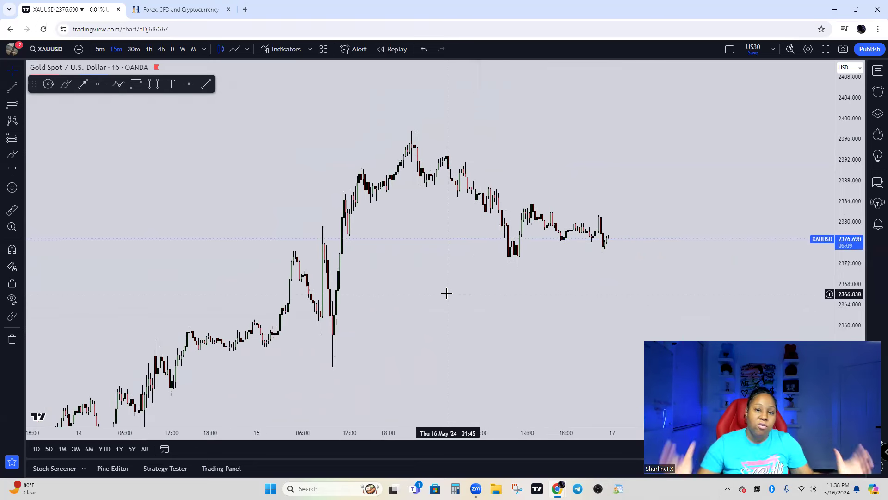
{"action": "scroll", "coordinate": [465, 290], "scroll_direction": "up", "scroll_amount": 1}
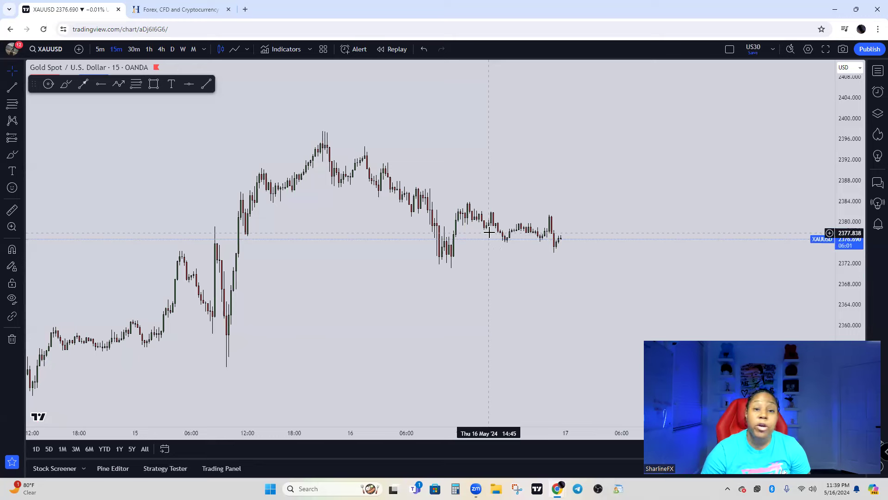
{"action": "scroll", "coordinate": [662, 229], "scroll_direction": "down", "scroll_amount": 2}
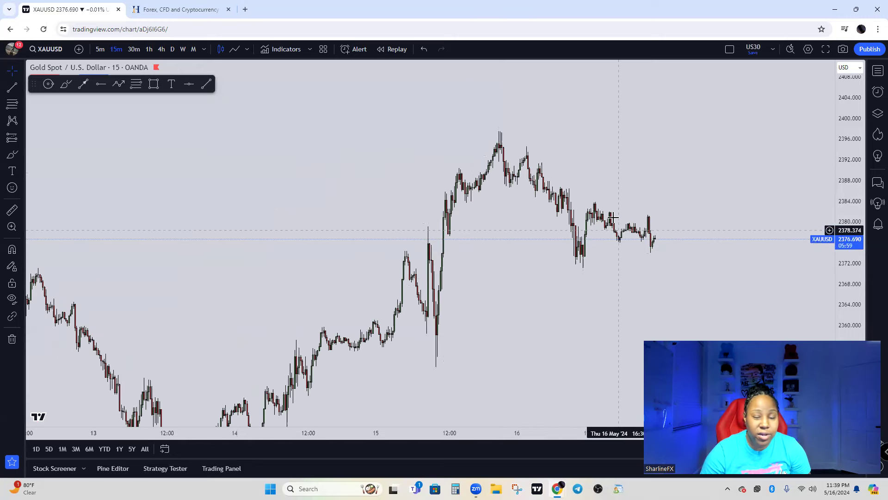
{"action": "left_click_drag", "start_coordinate": [537, 297], "coordinate": [518, 285]}
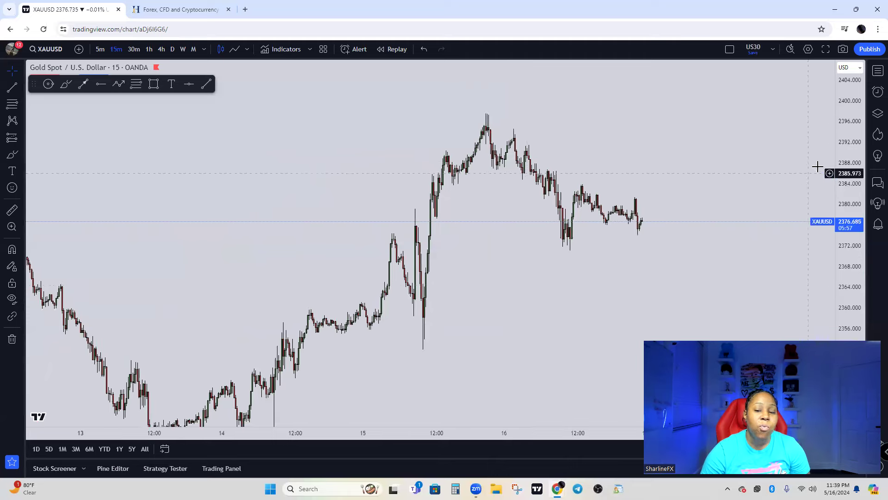
{"action": "scroll", "coordinate": [714, 254], "scroll_direction": "down", "scroll_amount": 2}
{"action": "left_click_drag", "start_coordinate": [666, 254], "coordinate": [545, 246]}
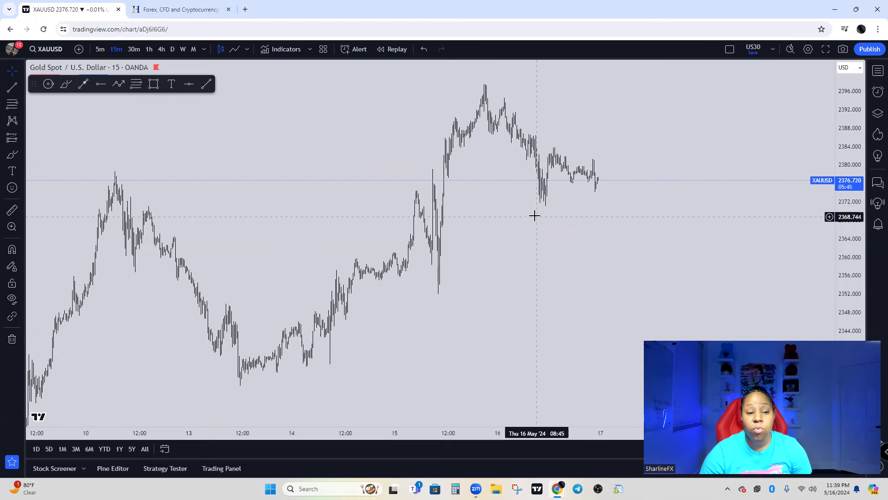
{"action": "scroll", "coordinate": [509, 236], "scroll_direction": "up", "scroll_amount": 2}
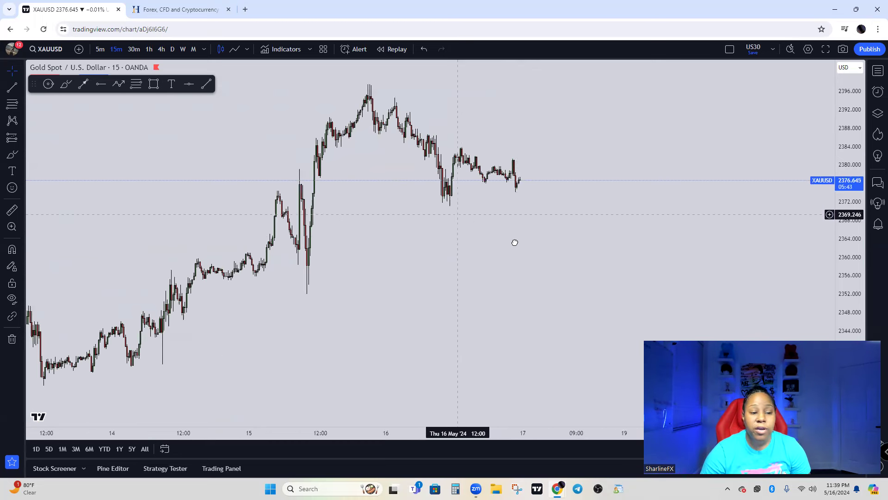
{"action": "left_click_drag", "start_coordinate": [463, 217], "coordinate": [534, 245]}
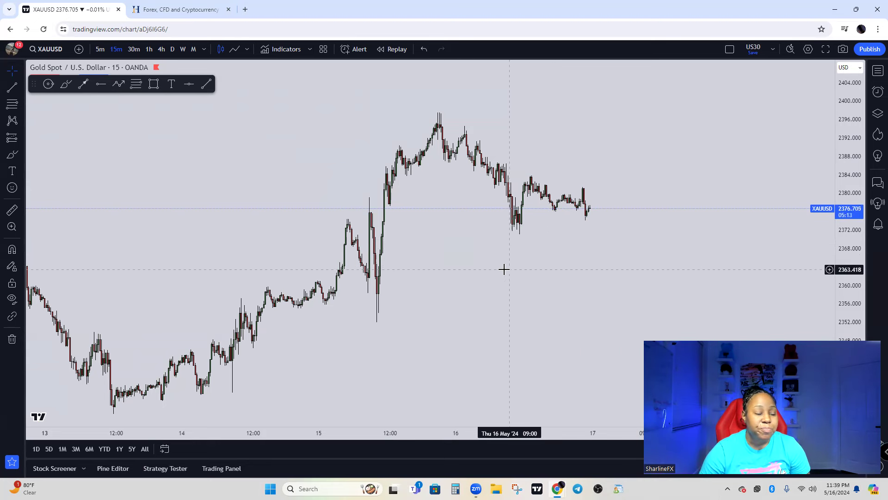
Brush short horizontal levels at about 2385, 2395, 2393, 2379 and 2375.5 across the 15–16 May price swings
{"action": "scroll", "coordinate": [484, 269], "scroll_direction": "up", "scroll_amount": 3}
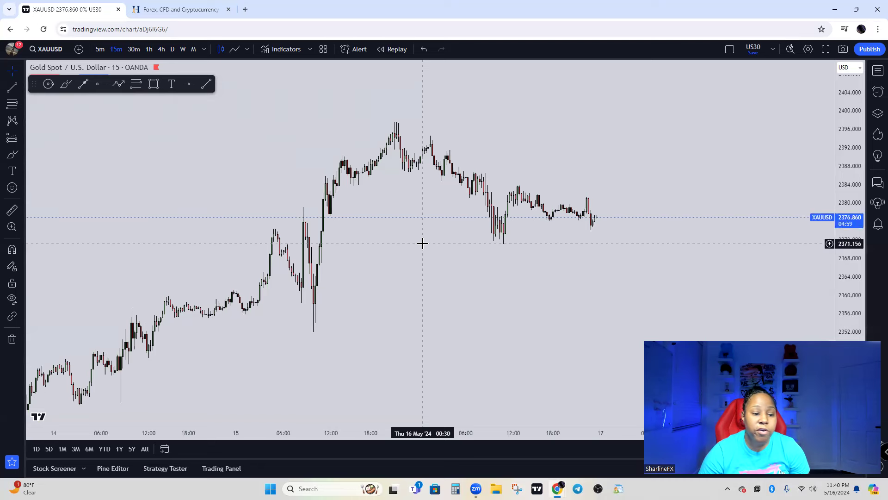
{"action": "scroll", "coordinate": [640, 228], "scroll_direction": "up", "scroll_amount": 3}
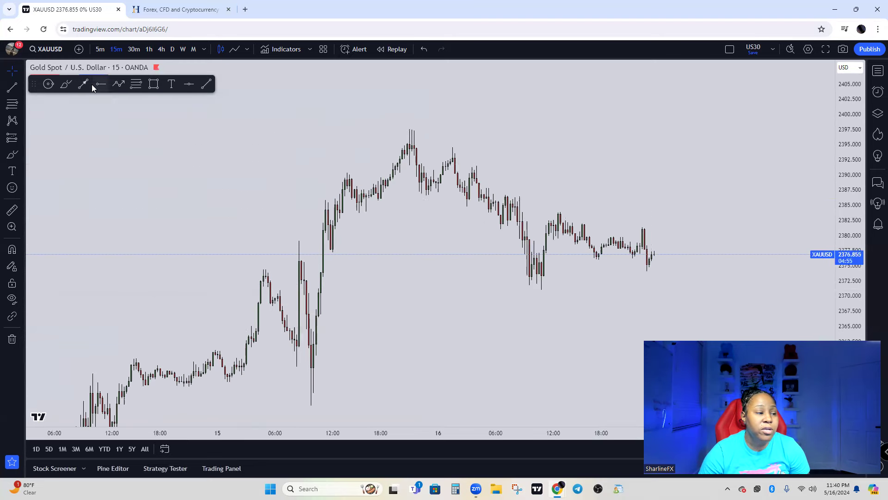
{"action": "left_click", "coordinate": [66, 84]}
{"action": "left_click_drag", "start_coordinate": [337, 203], "coordinate": [510, 202]}
{"action": "left_click_drag", "start_coordinate": [389, 144], "coordinate": [486, 155]}
{"action": "mouse_move", "coordinate": [542, 242]}
{"action": "left_mouse_down"}
{"action": "mouse_move", "coordinate": [602, 240]}
{"action": "mouse_move", "coordinate": [682, 262]}
{"action": "left_mouse_up"}
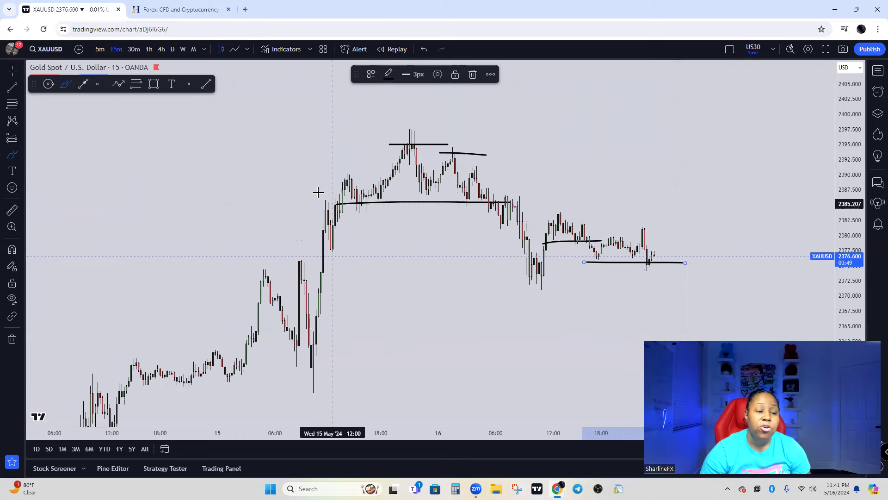
Brush bounce strokes above the 2385 level, plus a level at about 2384 over the 16 May highs with falling strokes beneath it
{"action": "left_click_drag", "start_coordinate": [343, 202], "coordinate": [511, 186]}
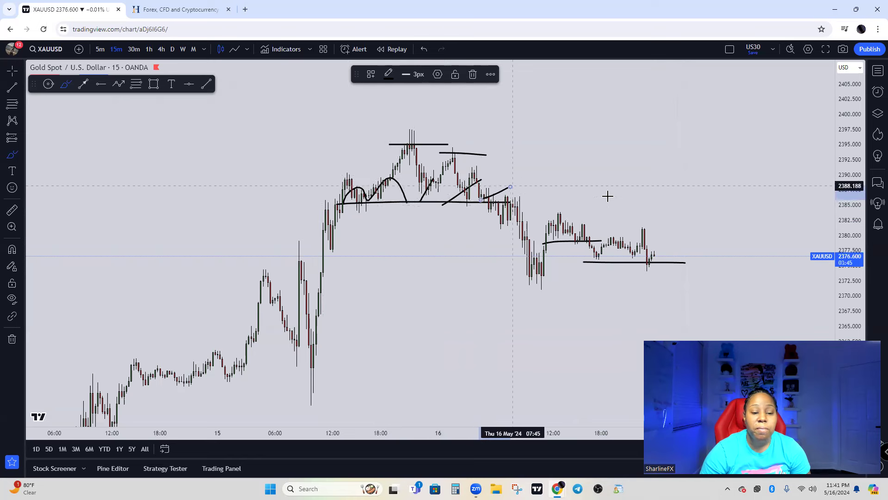
{"action": "left_click_drag", "start_coordinate": [550, 210], "coordinate": [655, 211]}
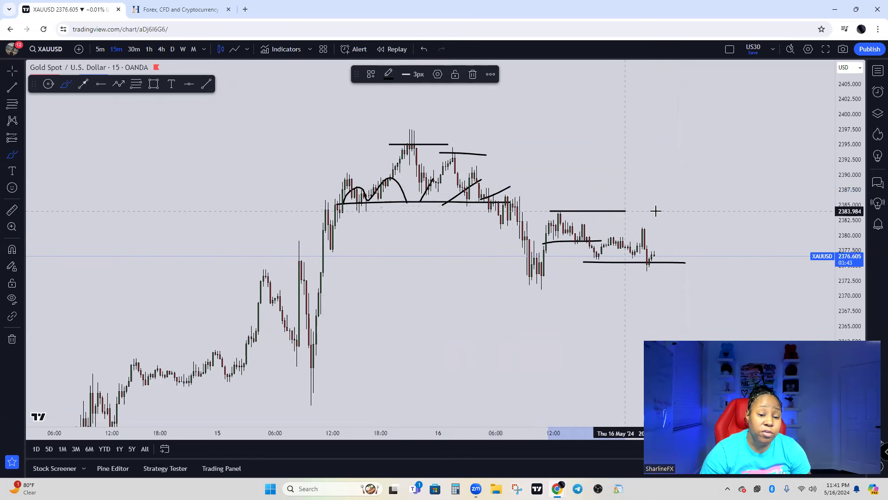
{"action": "left_click_drag", "start_coordinate": [560, 216], "coordinate": [597, 250]}
{"action": "left_click_drag", "start_coordinate": [619, 220], "coordinate": [643, 249]}
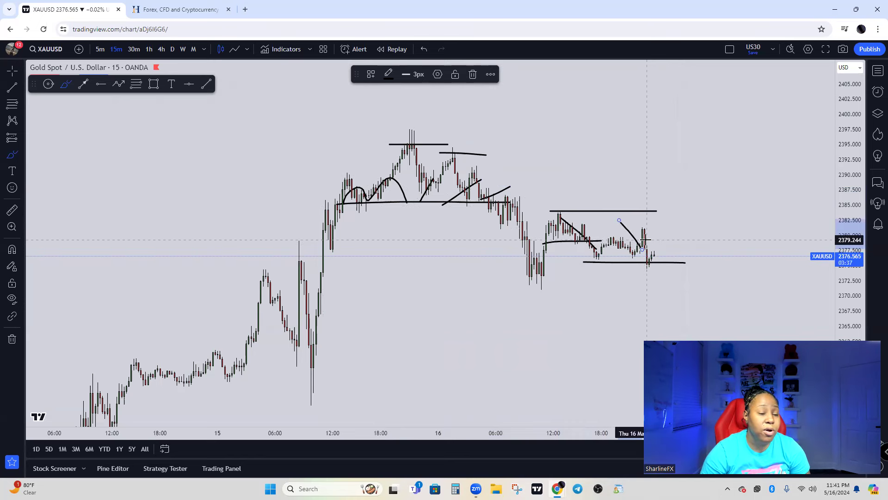
Undo all the brush strokes on the gold chart and leave the Brush tool
{"action": "left_click", "coordinate": [424, 49]}
{"action": "left_click", "coordinate": [424, 49]}
{"action": "left_click", "coordinate": [424, 49]}
{"action": "left_click", "coordinate": [424, 49]}
{"action": "left_click", "coordinate": [423, 49]}
{"action": "left_click", "coordinate": [424, 49]}
{"action": "left_click", "coordinate": [424, 54]}
{"action": "left_click", "coordinate": [423, 54]}
{"action": "left_click", "coordinate": [424, 54]}
{"action": "left_click", "coordinate": [423, 54]}
{"action": "left_click", "coordinate": [423, 54]}
{"action": "left_click", "coordinate": [423, 55]}
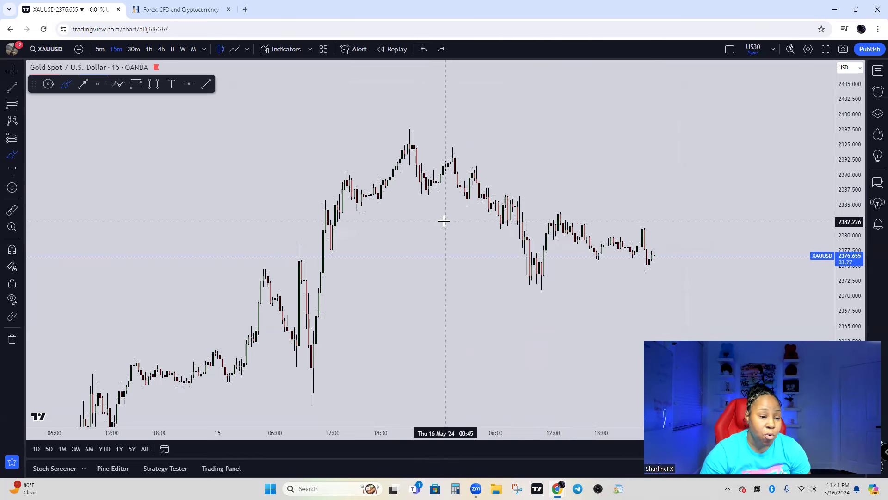
{"action": "key", "text": "Escape"}
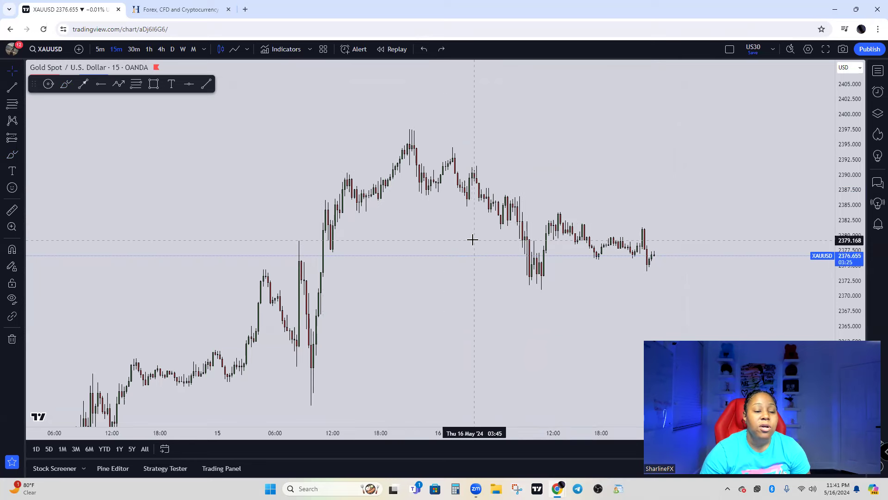
Switch the chart to the 1-hour timeframe and draw a rising arrow from the 13 May low to beyond the latest 16 May candle
{"action": "scroll", "coordinate": [509, 259], "scroll_direction": "down", "scroll_amount": 4}
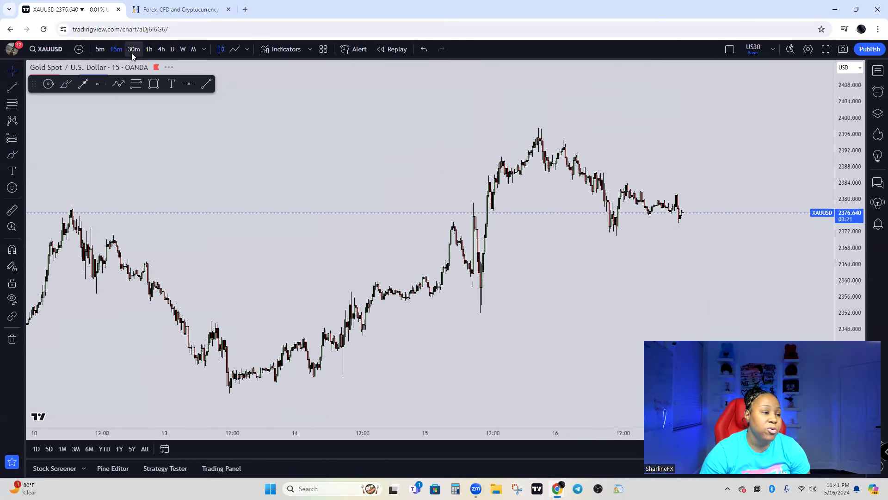
{"action": "left_click", "coordinate": [149, 49]}
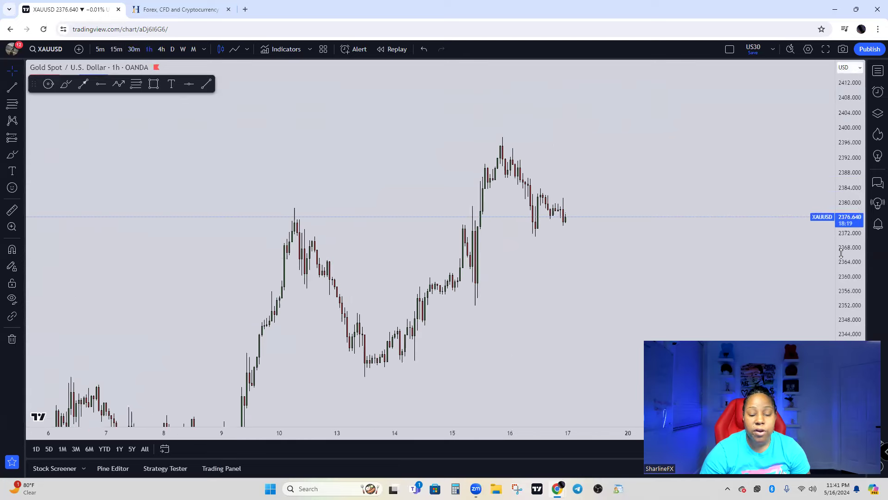
{"action": "left_click", "coordinate": [84, 87]}
{"action": "left_click", "coordinate": [324, 307]}
{"action": "left_click", "coordinate": [606, 143]}
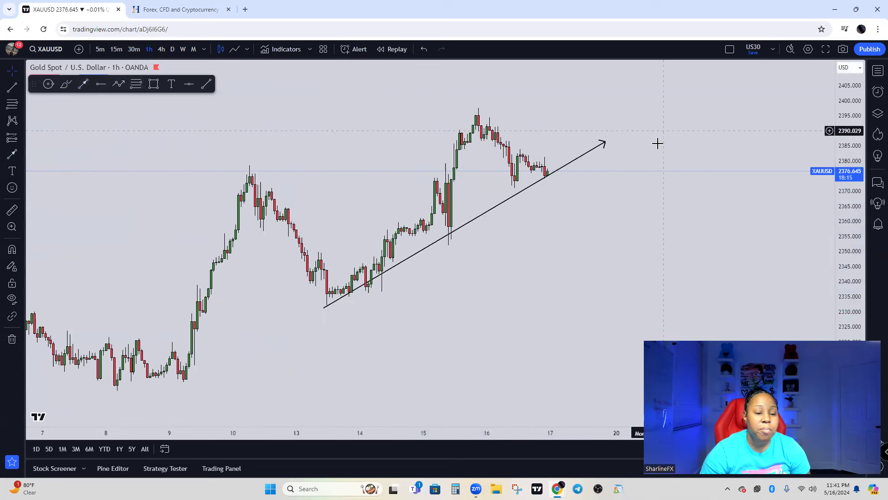
Activate the Brush tool for freehand marking on the hourly chart
{"action": "left_click_drag", "start_coordinate": [526, 240], "coordinate": [585, 240]}
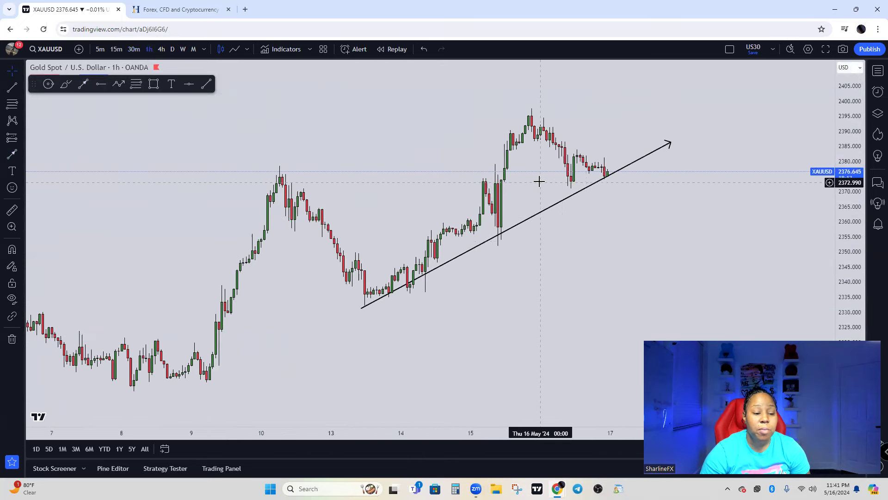
{"action": "left_click", "coordinate": [65, 84]}
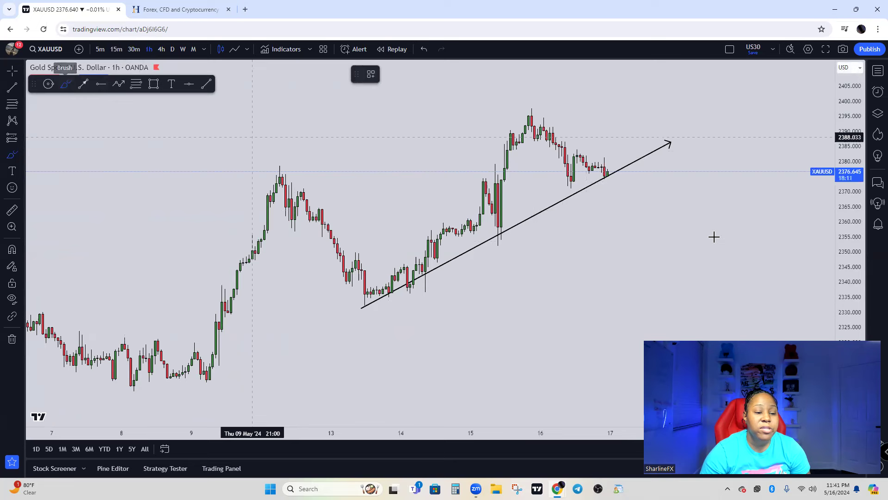
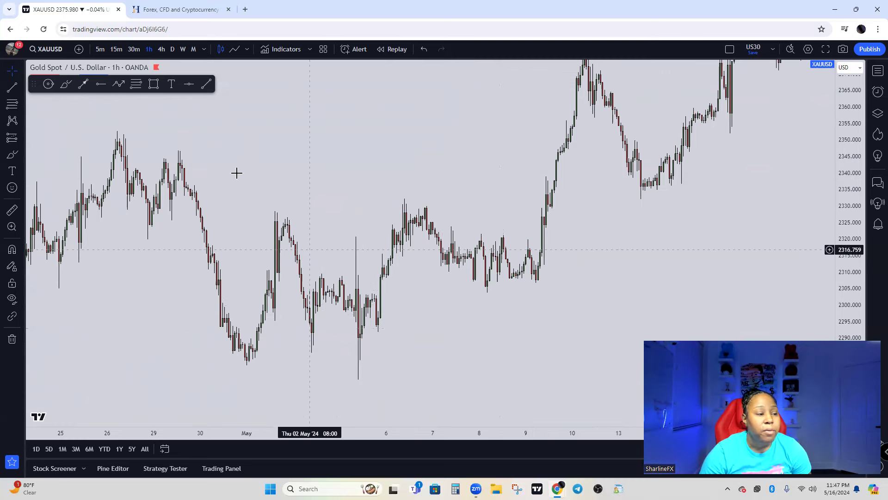
Brush horizontal levels at about 2328 across the 6 May highs and about 2319 across the 7–8 May highs
{"action": "left_click", "coordinate": [66, 84]}
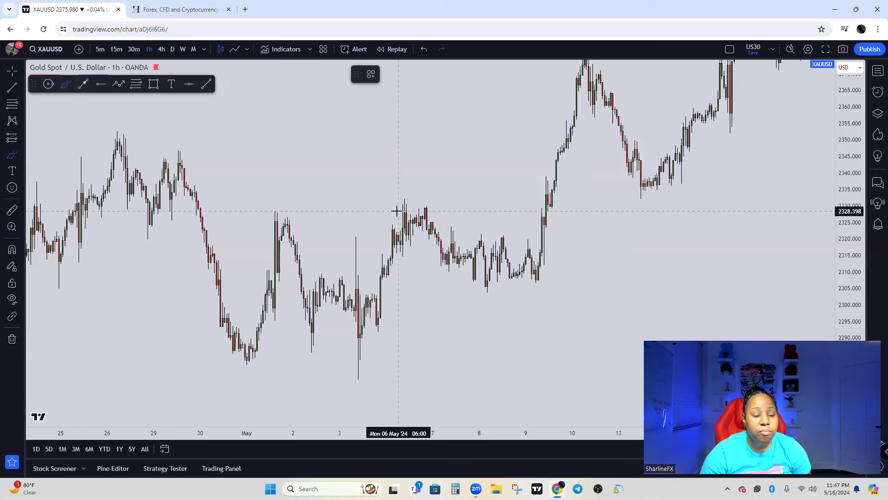
{"action": "left_click_drag", "start_coordinate": [396, 211], "coordinate": [448, 210]}
{"action": "left_click_drag", "start_coordinate": [446, 244], "coordinate": [513, 242]}
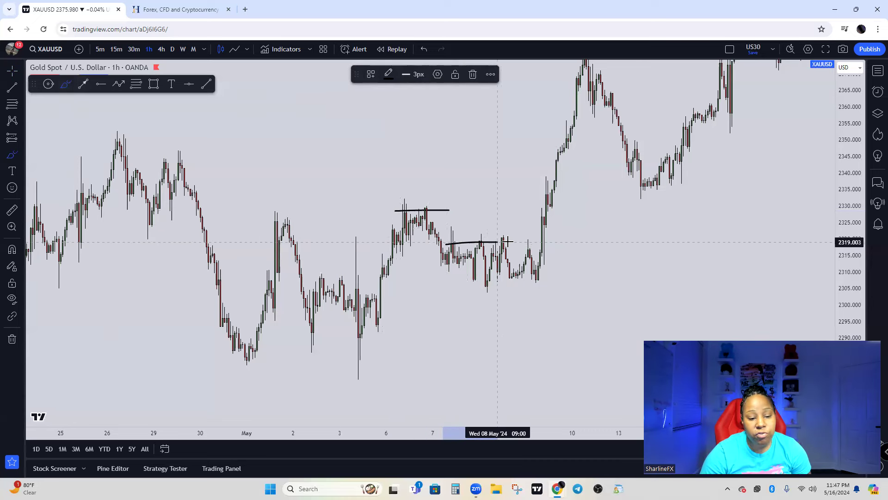
Brush falling strokes from the 6–8 May highs, add a horizontal level at about 2317 toward 9 May, and circle the whole range
{"action": "left_click_drag", "start_coordinate": [402, 216], "coordinate": [439, 254]}
{"action": "left_click_drag", "start_coordinate": [453, 245], "coordinate": [467, 273]}
{"action": "left_click_drag", "start_coordinate": [478, 246], "coordinate": [492, 268]}
{"action": "left_click_drag", "start_coordinate": [496, 245], "coordinate": [512, 277]}
{"action": "left_click_drag", "start_coordinate": [506, 246], "coordinate": [579, 249]}
{"action": "mouse_move", "coordinate": [546, 218]}
{"action": "left_mouse_down"}
{"action": "mouse_move", "coordinate": [533, 196]}
{"action": "mouse_move", "coordinate": [431, 287]}
{"action": "mouse_move", "coordinate": [541, 206]}
{"action": "left_mouse_up"}
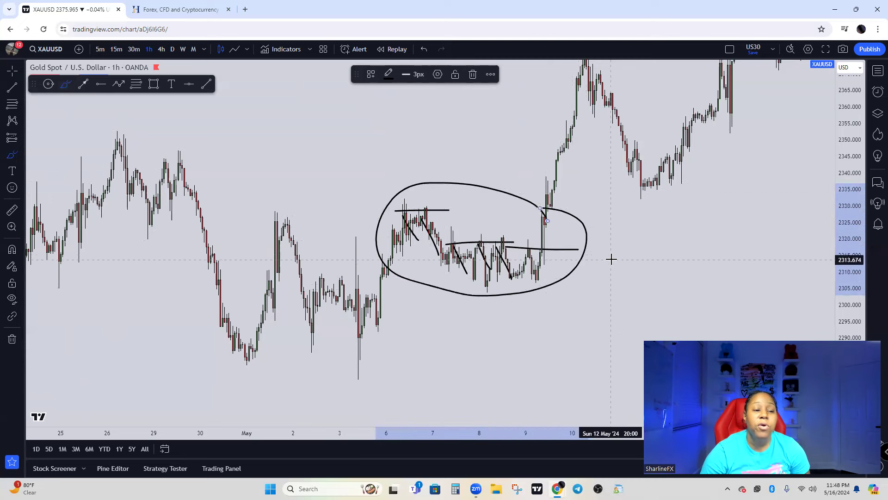
Undo all the brush strokes around the 6–9 May range, including the horizontal levels, and leave the Brush tool
{"action": "left_click", "coordinate": [424, 49]}
{"action": "left_click", "coordinate": [424, 49]}
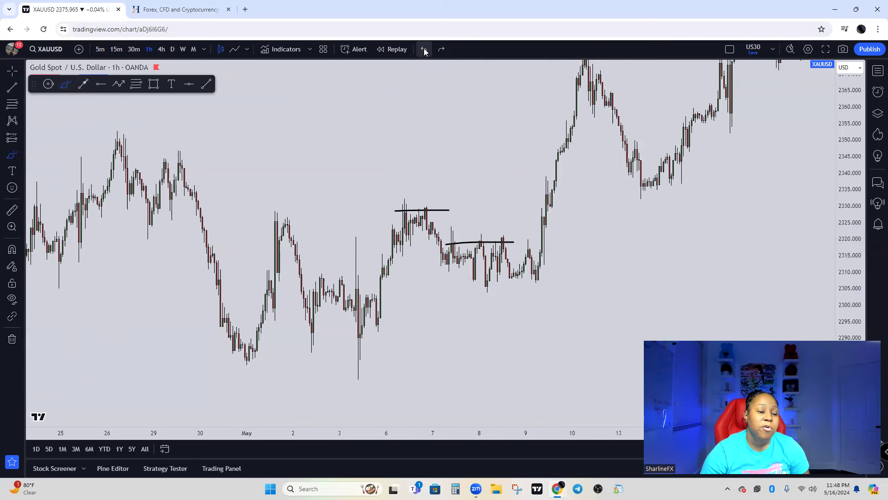
{"action": "key", "text": "Escape"}
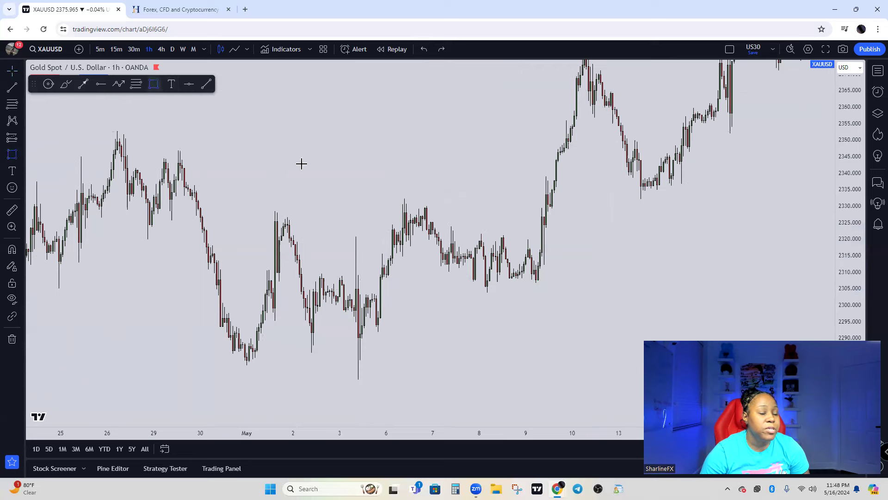
Draw two right-extended rectangle zones, about 2329–2332 from the 6 May highs and about 2319–2321 from 7 May
{"action": "left_click_drag", "start_coordinate": [391, 209], "coordinate": [391, 200]}
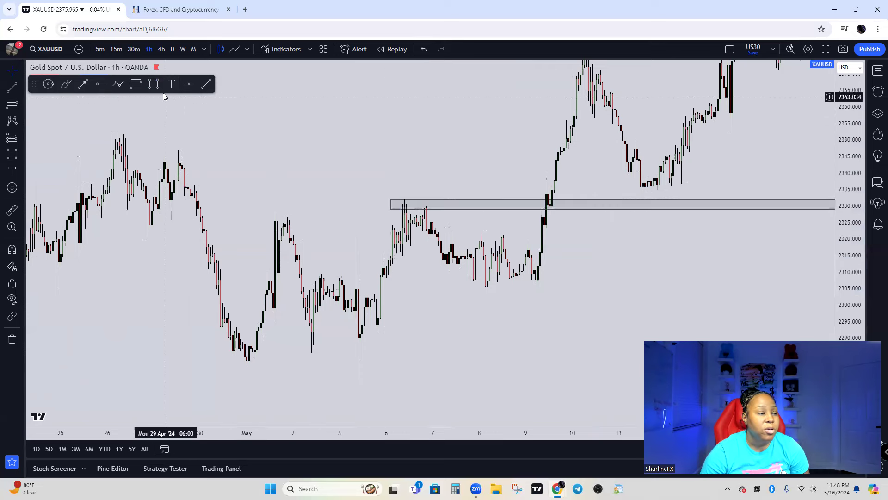
{"action": "left_click_drag", "start_coordinate": [438, 243], "coordinate": [439, 236]}
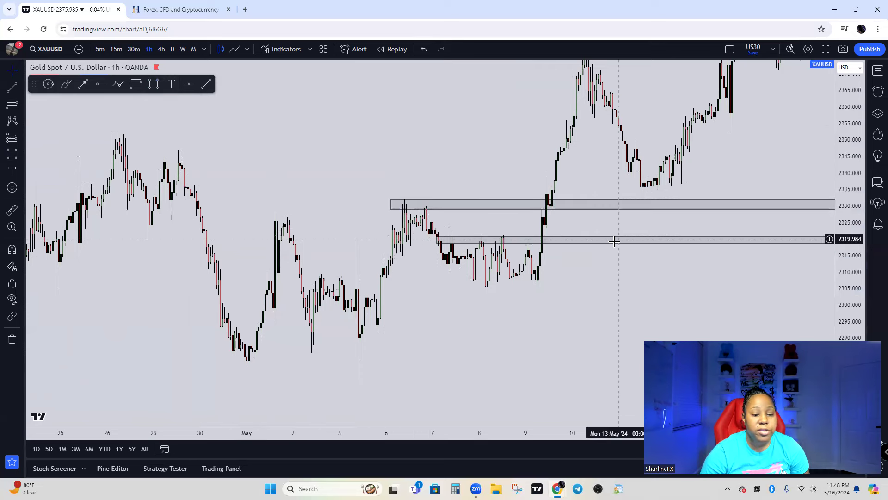
{"action": "left_click_drag", "start_coordinate": [506, 317], "coordinate": [523, 280]}
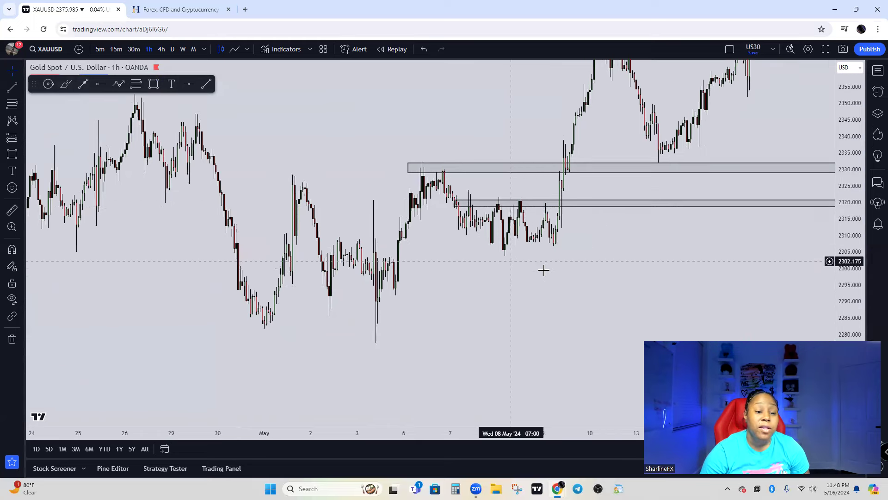
{"action": "scroll", "coordinate": [577, 290], "scroll_direction": "up", "scroll_amount": 2}
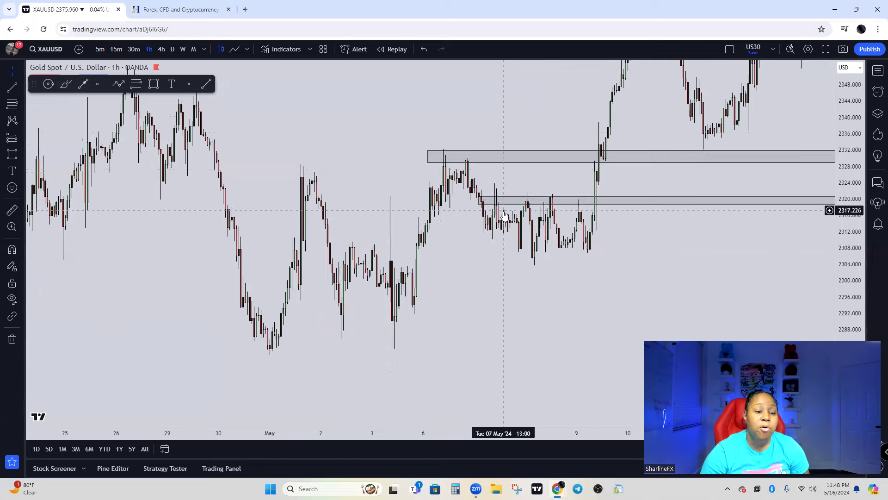
{"action": "scroll", "coordinate": [497, 291], "scroll_direction": "up", "scroll_amount": 3}
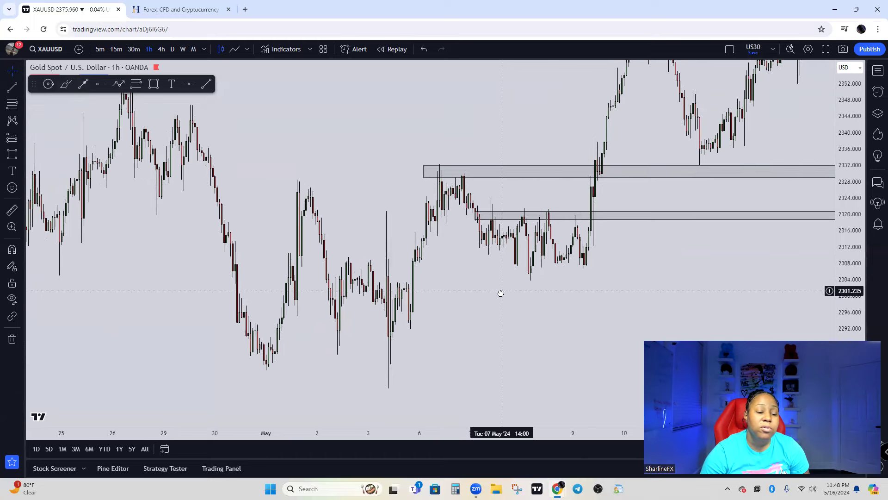
Brush levels at about 2329 across the 6 May highs and 2320 across the 7–9 May highs, plus a wavy line at about 2324
{"action": "left_click", "coordinate": [70, 87]}
{"action": "left_click_drag", "start_coordinate": [391, 180], "coordinate": [435, 177]}
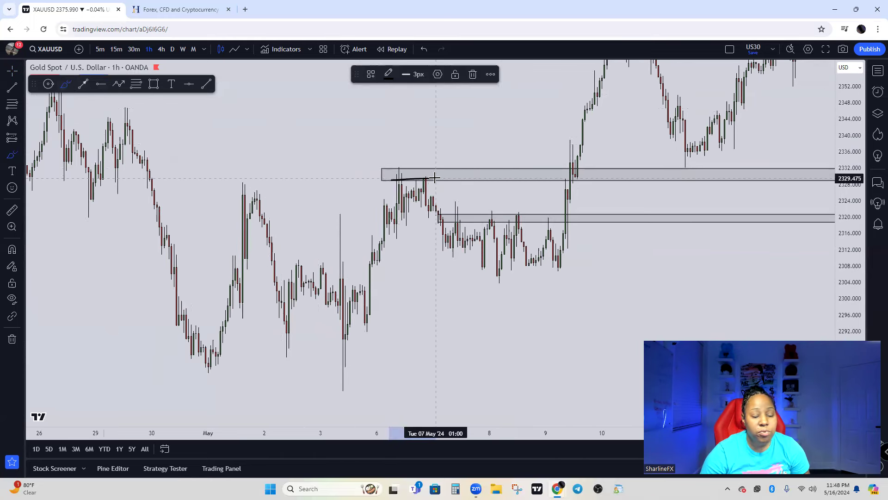
{"action": "left_click_drag", "start_coordinate": [444, 220], "coordinate": [577, 218]}
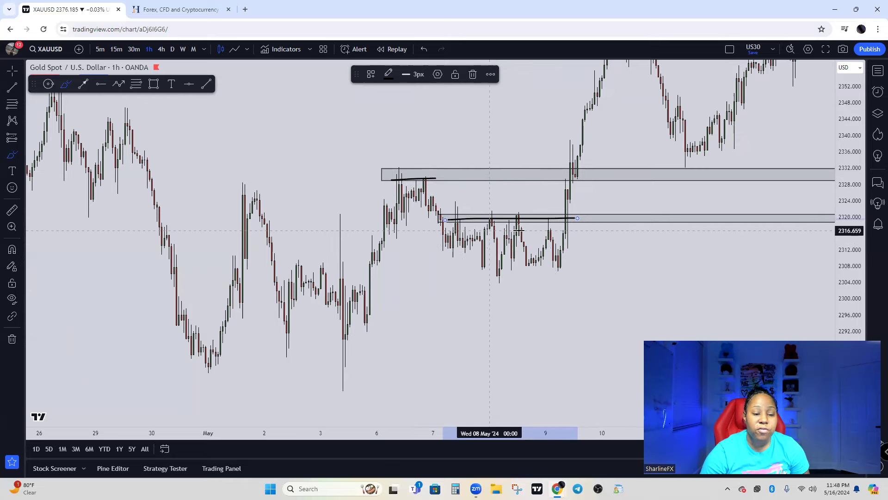
{"action": "left_click_drag", "start_coordinate": [453, 200], "coordinate": [566, 199]}
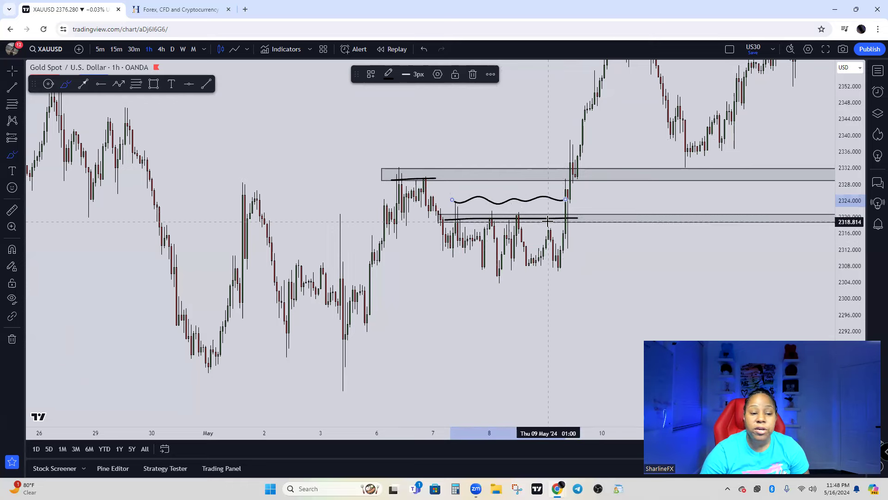
Brush short falling strokes from the 7–9 May highs beneath the lower zone, undo them, and leave the Brush tool
{"action": "left_click_drag", "start_coordinate": [452, 229], "coordinate": [472, 256]}
{"action": "mouse_move", "coordinate": [487, 224]}
{"action": "left_mouse_down"}
{"action": "mouse_move", "coordinate": [502, 250]}
{"action": "mouse_move", "coordinate": [564, 251]}
{"action": "left_mouse_up"}
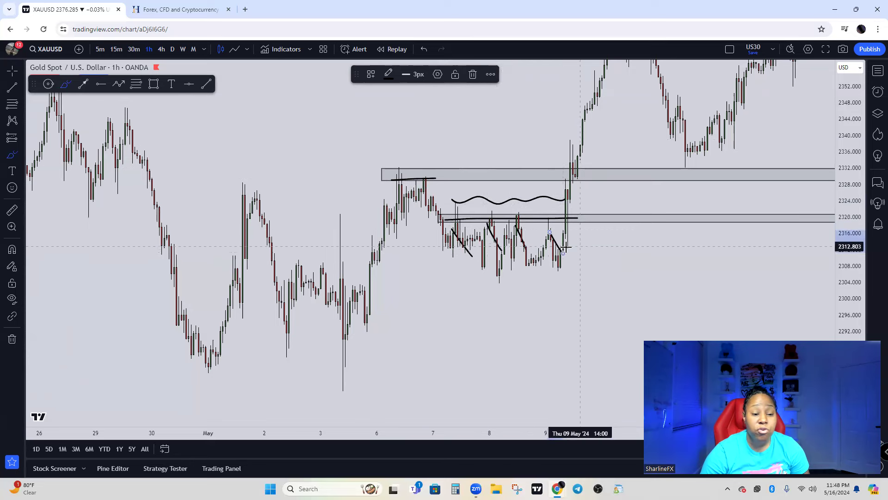
{"action": "left_click", "coordinate": [424, 49]}
{"action": "left_click", "coordinate": [424, 49]}
{"action": "left_click", "coordinate": [424, 50]}
{"action": "left_click", "coordinate": [424, 49]}
{"action": "key", "text": "Escape"}
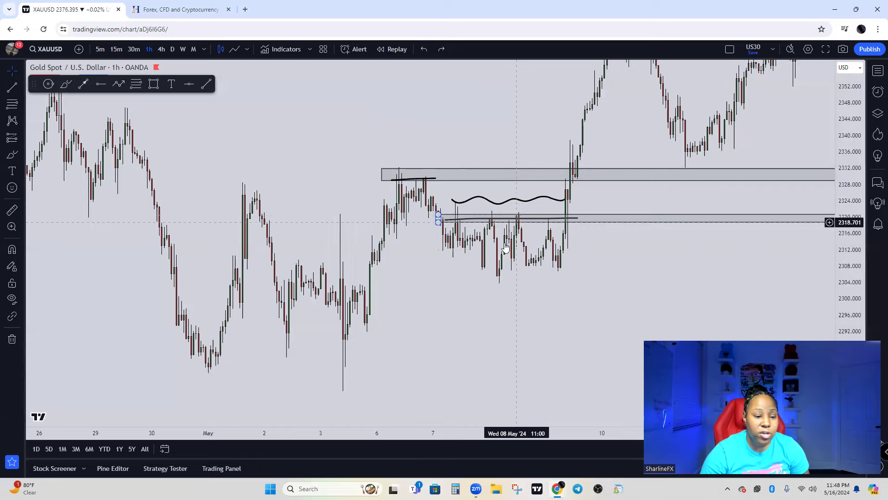
Place a short position on 7 May with entry at about 2317.5, stop at about 2325.4 and target about 29.5 below entry
{"action": "scroll", "coordinate": [472, 297], "scroll_direction": "up", "scroll_amount": 2}
{"action": "left_click_drag", "start_coordinate": [388, 272], "coordinate": [410, 267]}
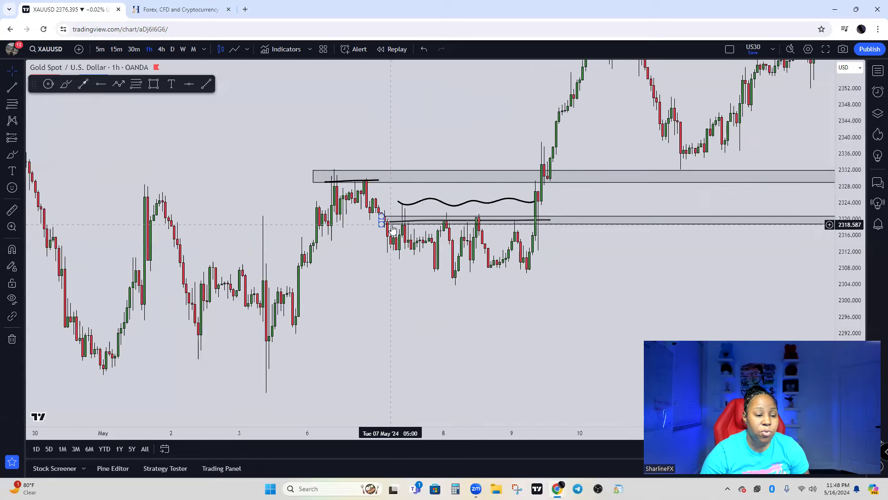
{"action": "left_click", "coordinate": [406, 217]}
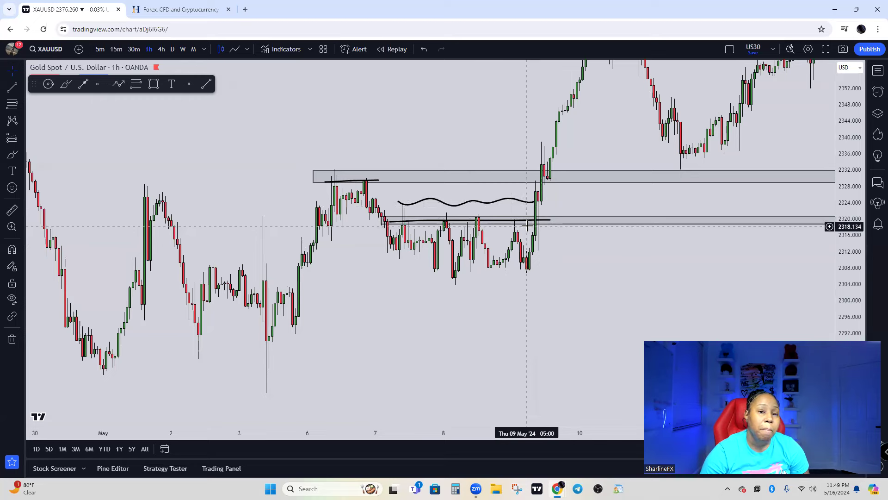
{"action": "left_click", "coordinate": [20, 138]}
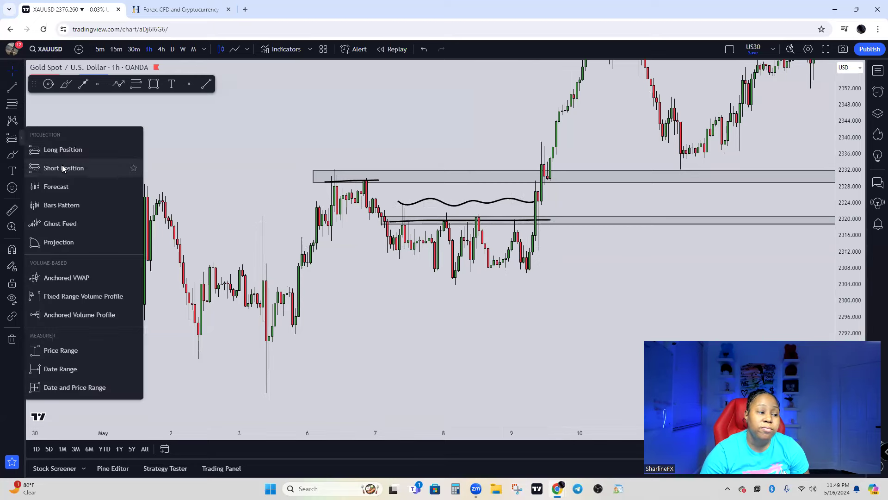
{"action": "left_click", "coordinate": [69, 168]}
{"action": "left_click", "coordinate": [426, 229]}
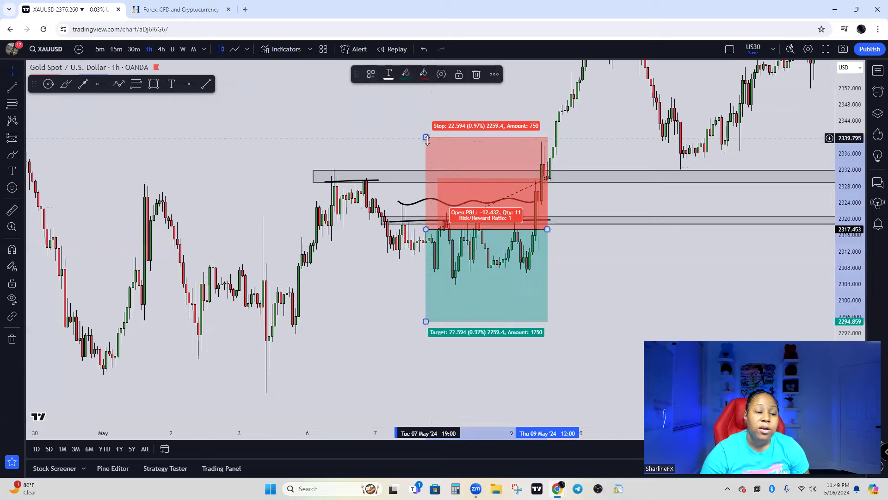
{"action": "left_click_drag", "start_coordinate": [425, 131], "coordinate": [425, 196]}
{"action": "left_click_drag", "start_coordinate": [425, 321], "coordinate": [426, 349]}
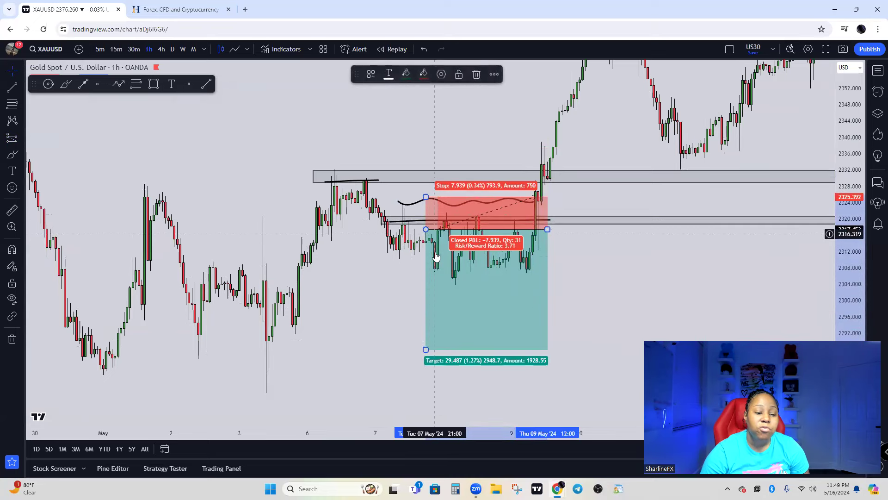
Delete the short position from the chart
{"action": "left_click", "coordinate": [401, 278]}
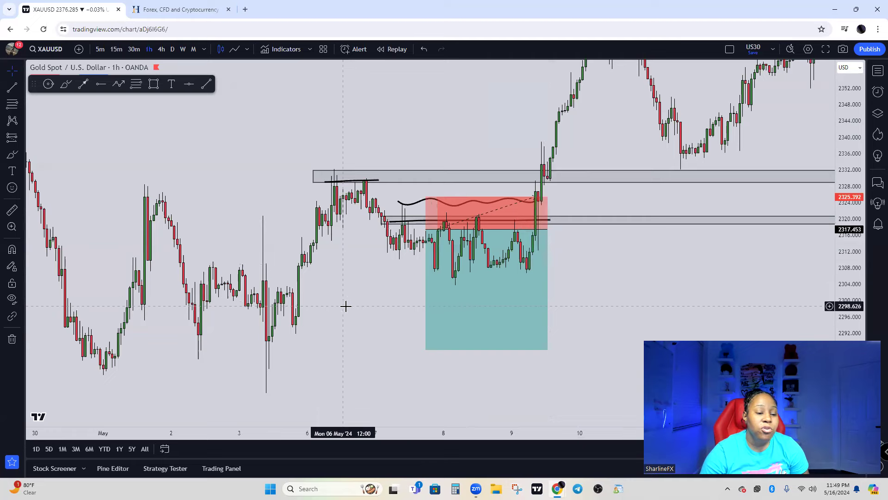
{"action": "left_click", "coordinate": [465, 296]}
{"action": "left_click", "coordinate": [474, 75]}
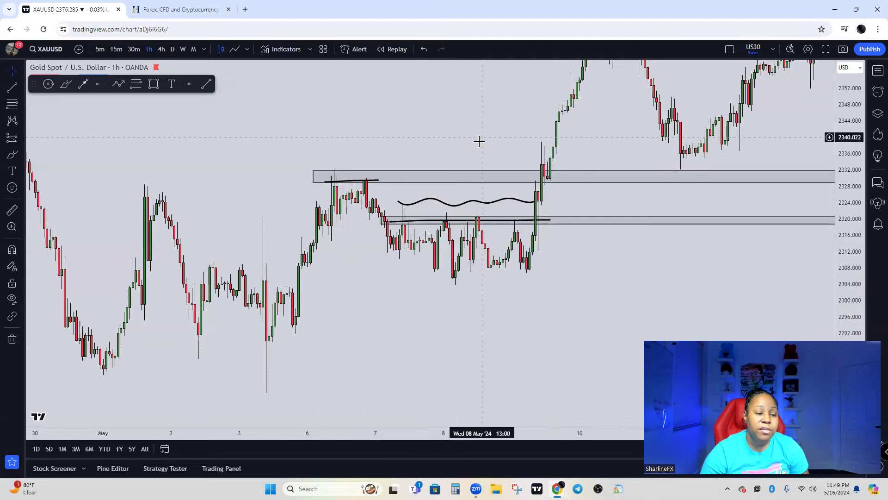
Examine how price moves around the two marked zones, from the late-April swings through the rally to the latest 16 May candles
{"action": "scroll", "coordinate": [479, 142], "scroll_direction": "left", "scroll_amount": 5}
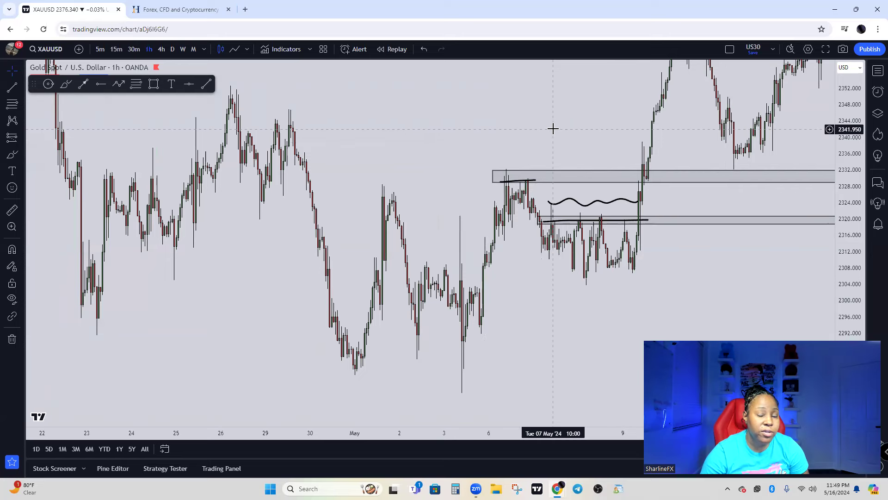
{"action": "left_click_drag", "start_coordinate": [568, 126], "coordinate": [495, 175]}
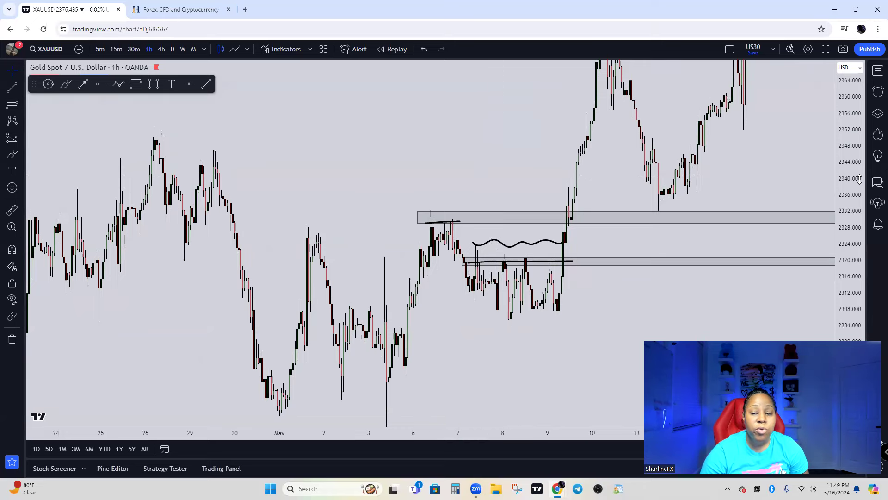
{"action": "key", "text": "alt+r"}
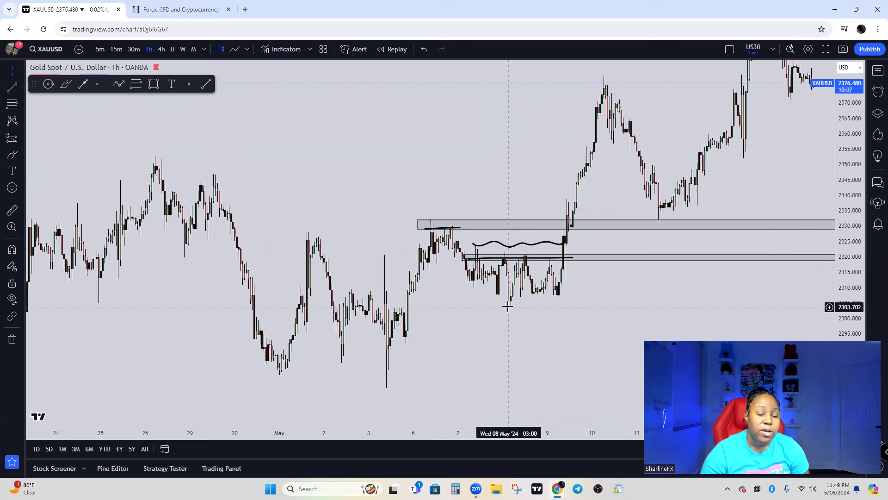
{"action": "scroll", "coordinate": [504, 323], "scroll_direction": "up", "scroll_amount": 5}
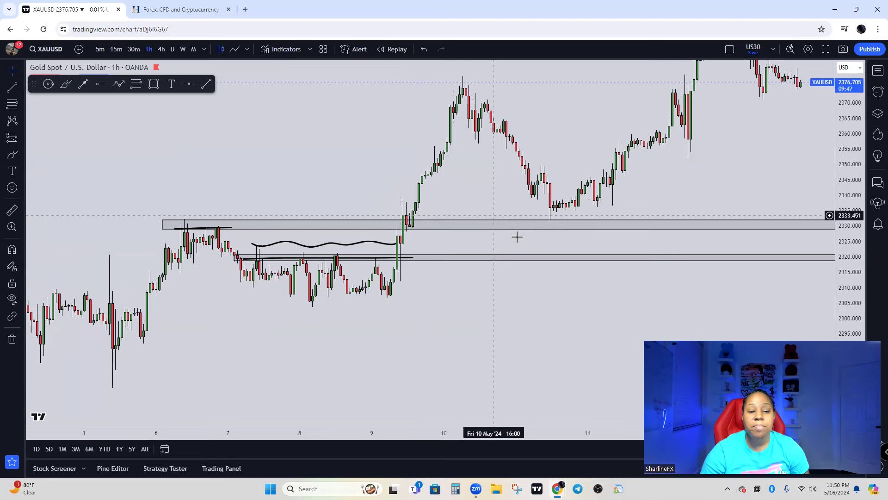
{"action": "left_click_drag", "start_coordinate": [666, 201], "coordinate": [636, 256]}
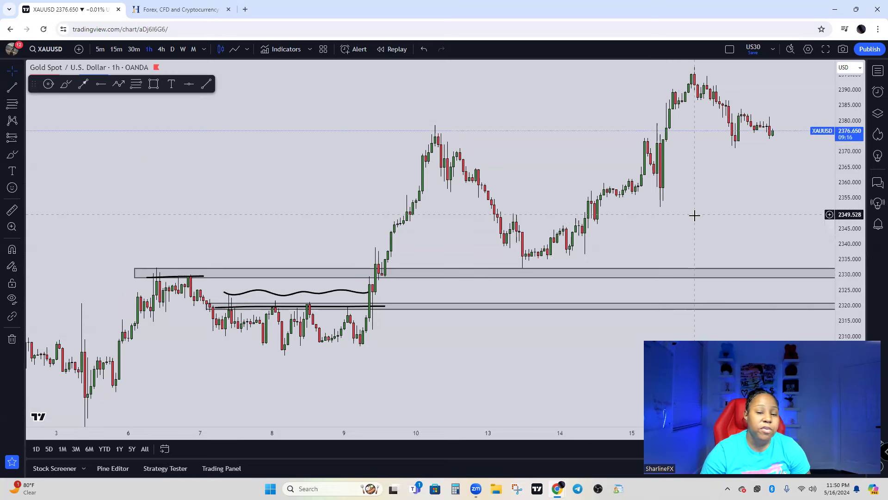
{"action": "left_click_drag", "start_coordinate": [694, 214], "coordinate": [663, 225]}
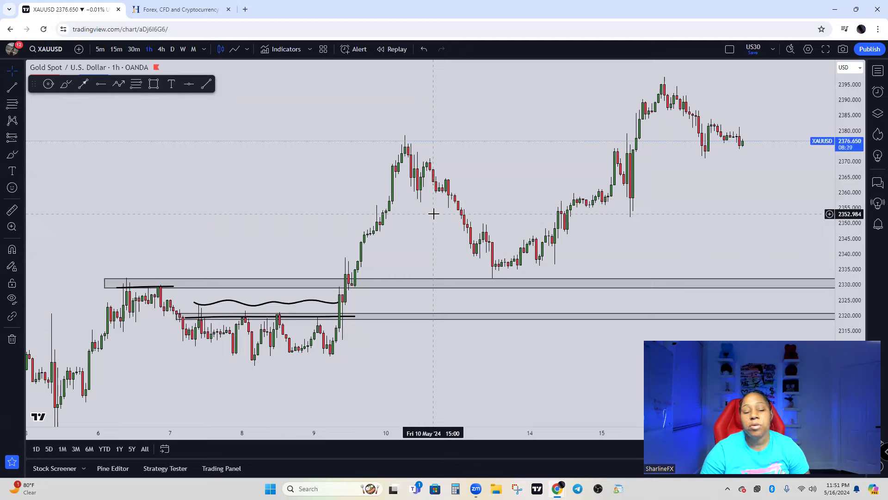
{"action": "scroll", "coordinate": [444, 254], "scroll_direction": "down", "scroll_amount": 1}
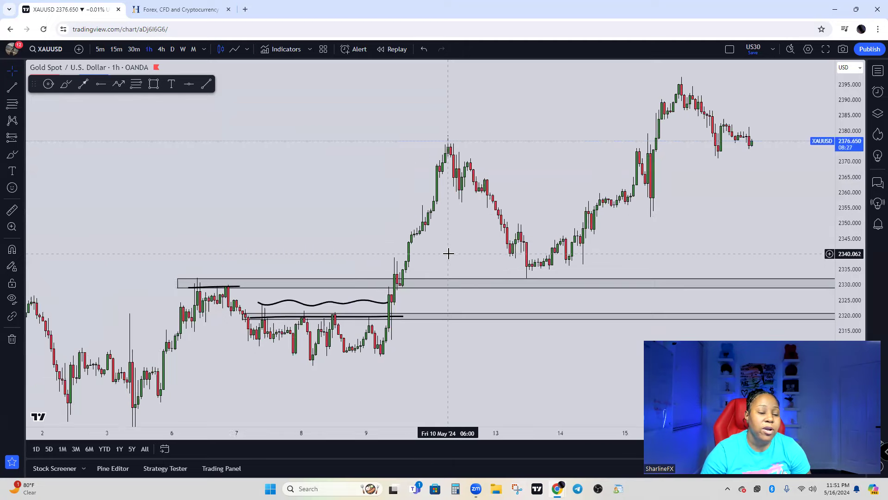
{"action": "scroll", "coordinate": [509, 296], "scroll_direction": "down", "scroll_amount": 2}
{"action": "left_click_drag", "start_coordinate": [585, 340], "coordinate": [531, 333]}
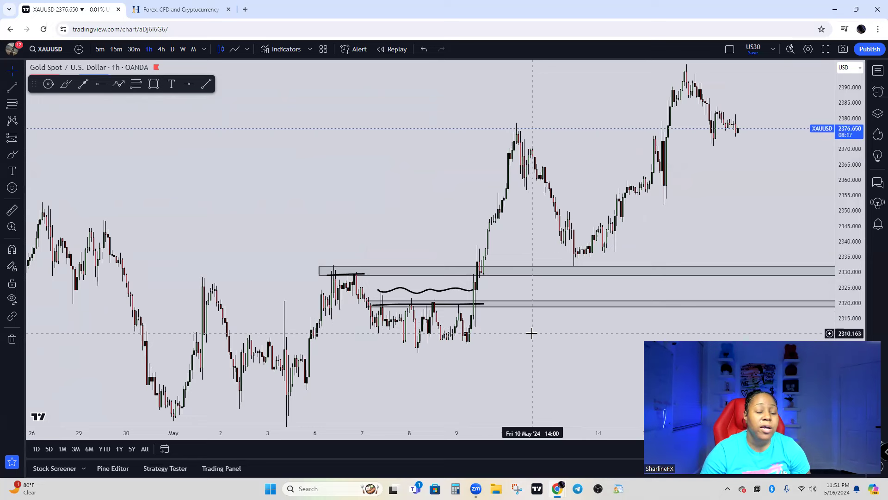
{"action": "scroll", "coordinate": [532, 332], "scroll_direction": "up", "scroll_amount": 1}
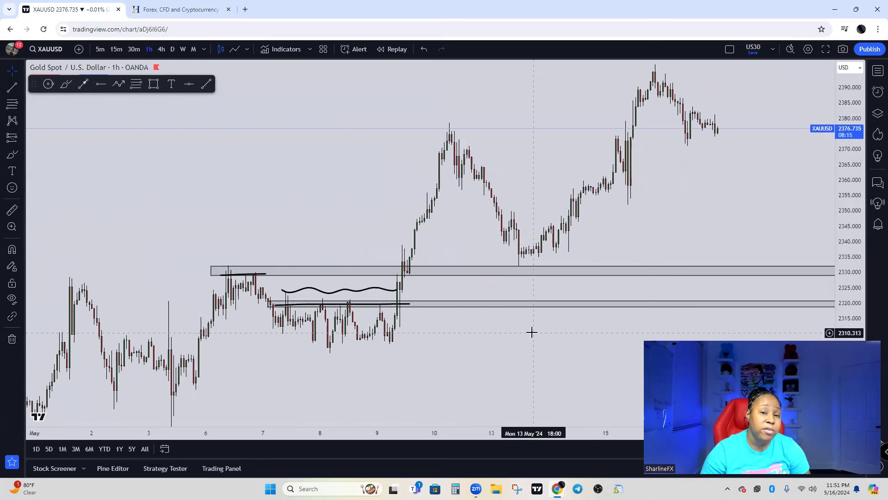